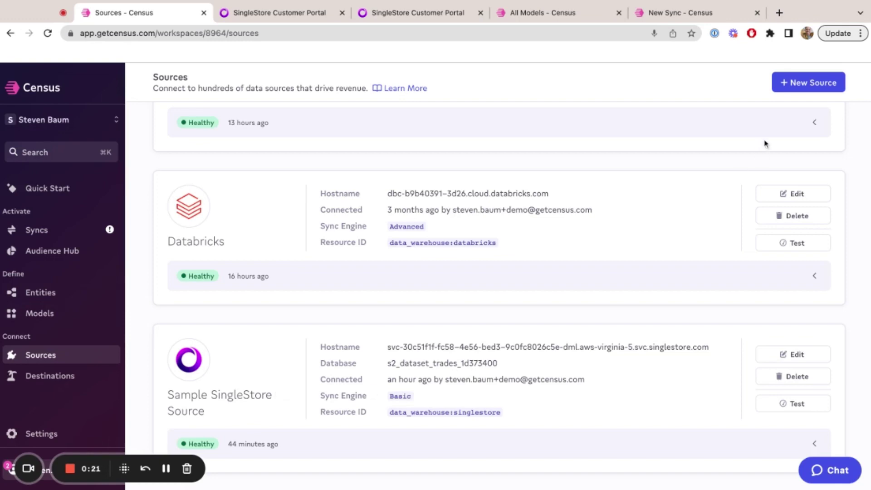
Step: Start a new Census source, searching 'single' and choosing SingleStore
click(806, 89)
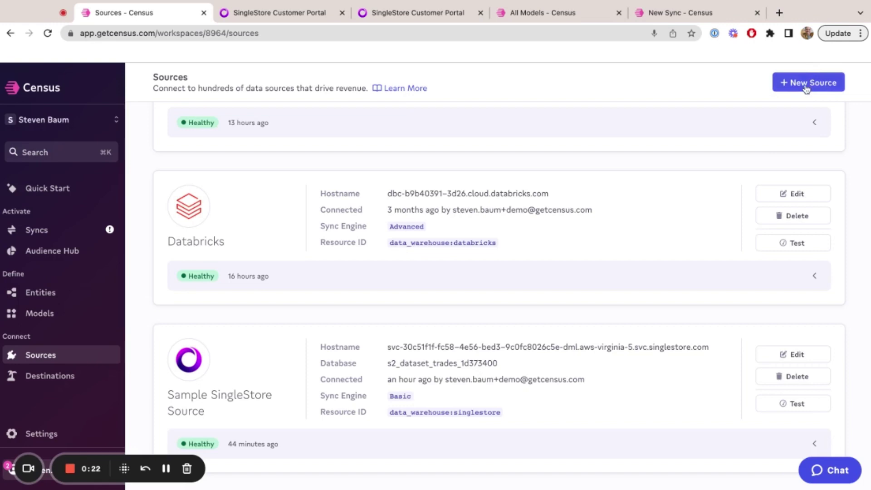
text(singl)
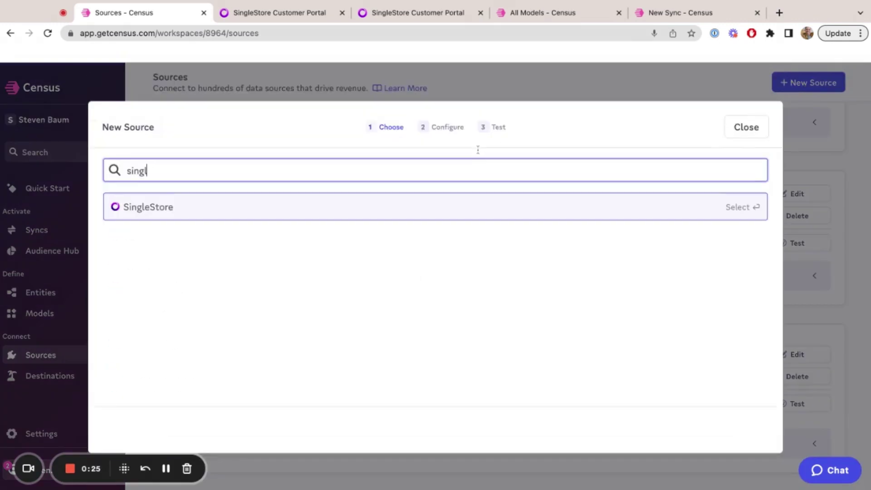
text(e)
click(160, 207)
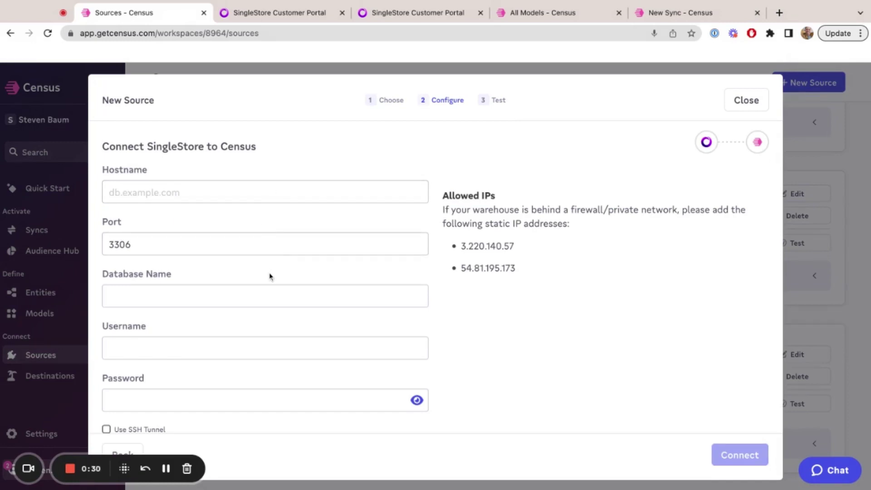
Step: Switch to the SingleStore Customer Portal's Census Development workspace overview
scroll(270, 276, down, 1)
scroll(270, 275, up, 1)
click(250, 14)
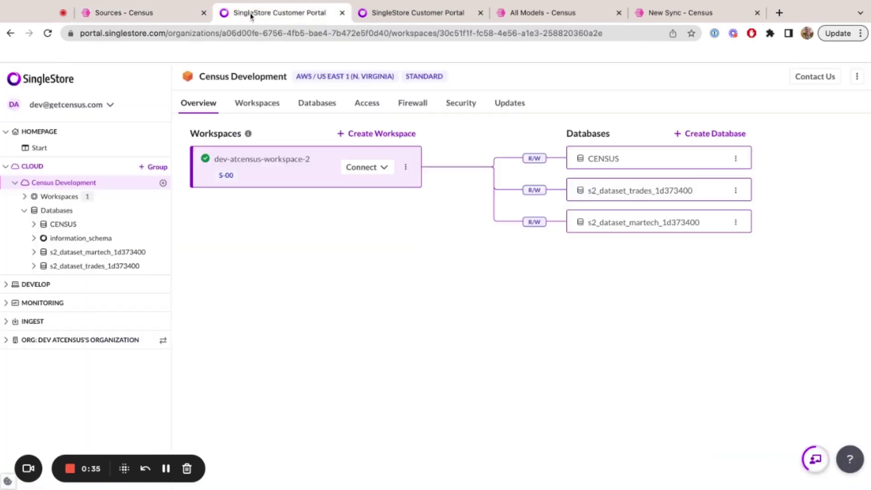
Step: Copy the workspace Host from the Connect Directly BI Tools details and return to Census
click(385, 169)
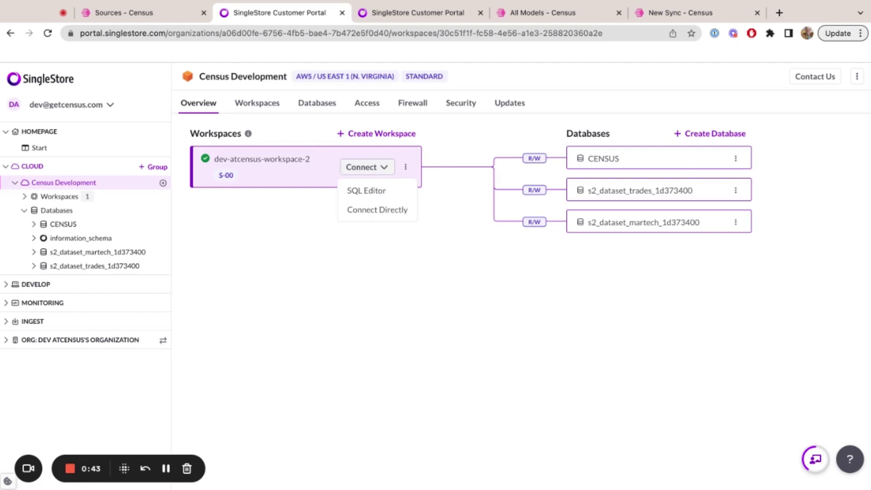
click(402, 216)
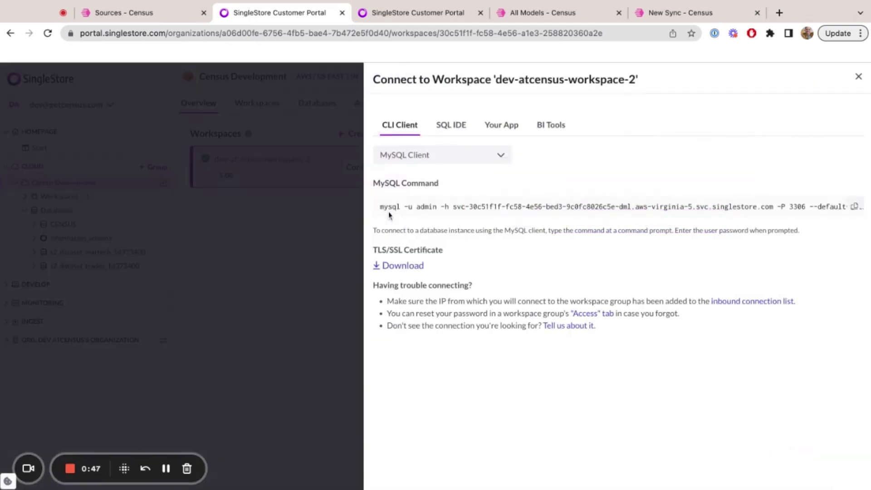
click(545, 131)
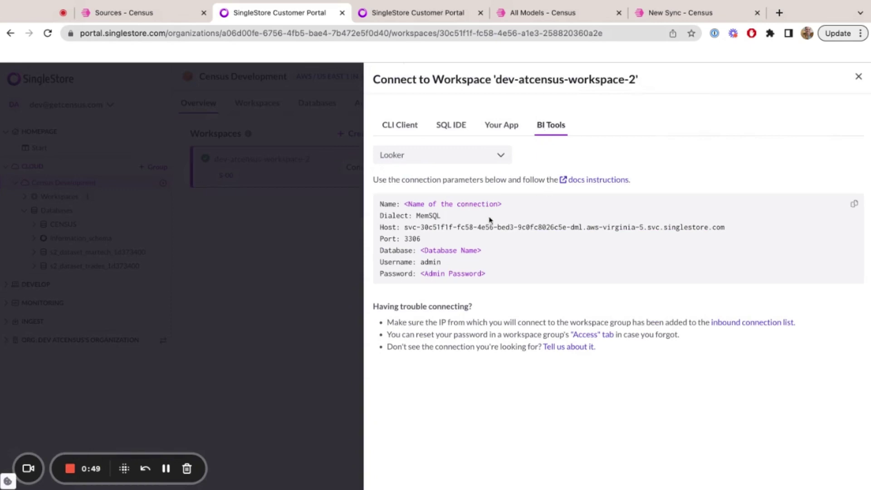
drag(405, 226, 725, 228)
key(ctrl+c)
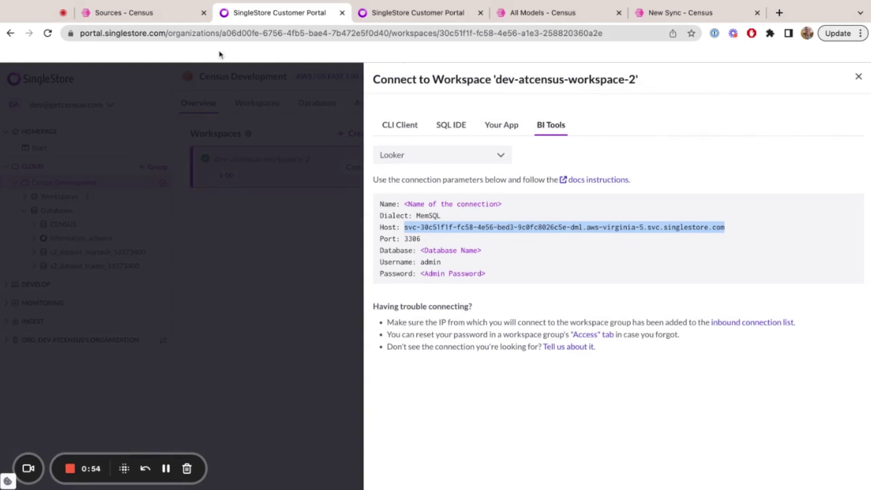
click(172, 17)
Step: Paste the copied SingleStore workspace host into the Census Hostname field
click(162, 192)
key(ctrl+v)
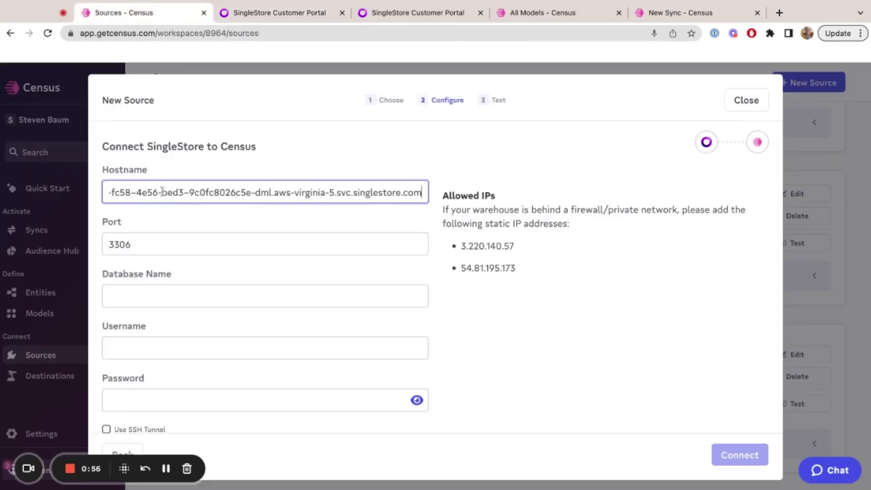
click(237, 222)
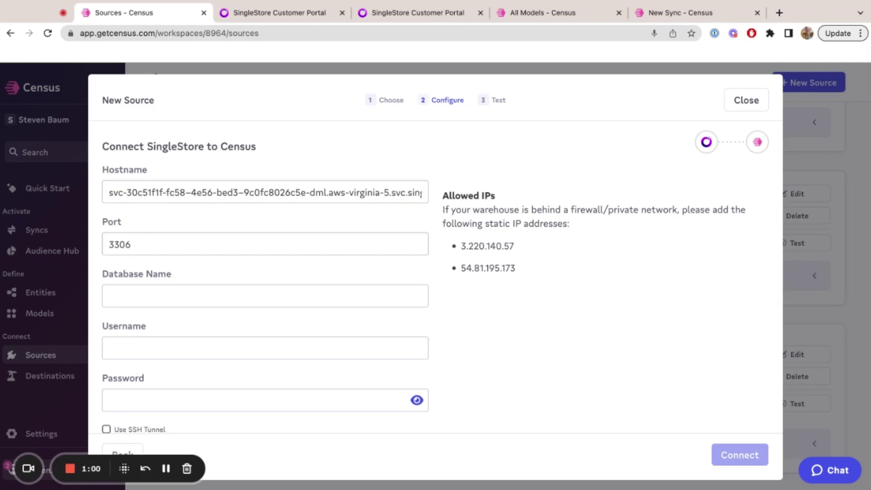
scroll(159, 267, down, 1)
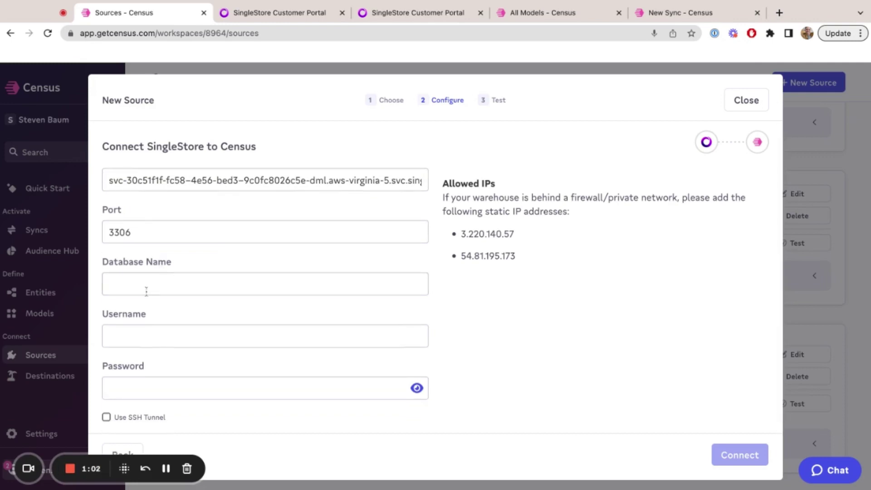
click(267, 19)
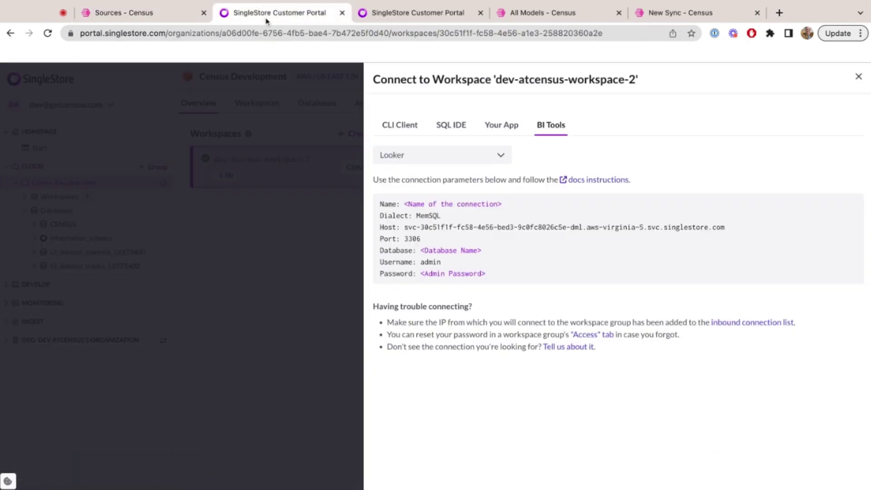
Step: Copy the database name s2_dataset_trades_1d373400 from its View page in the portal
click(859, 76)
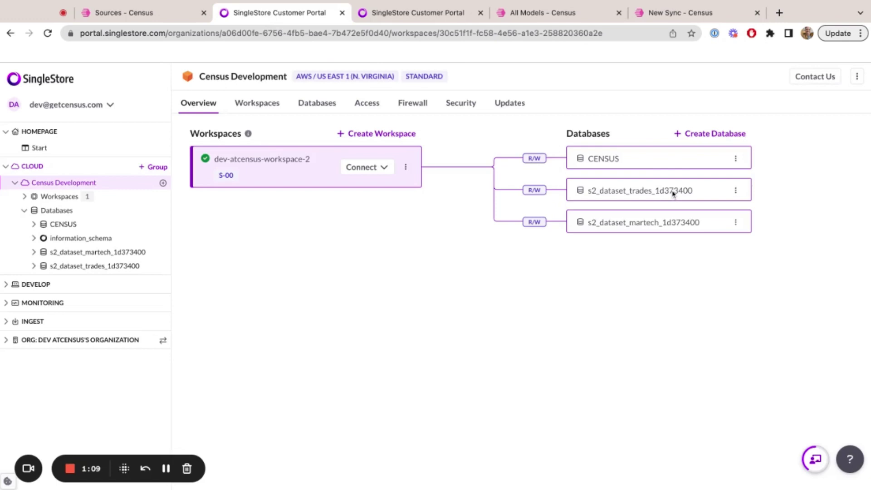
click(735, 190)
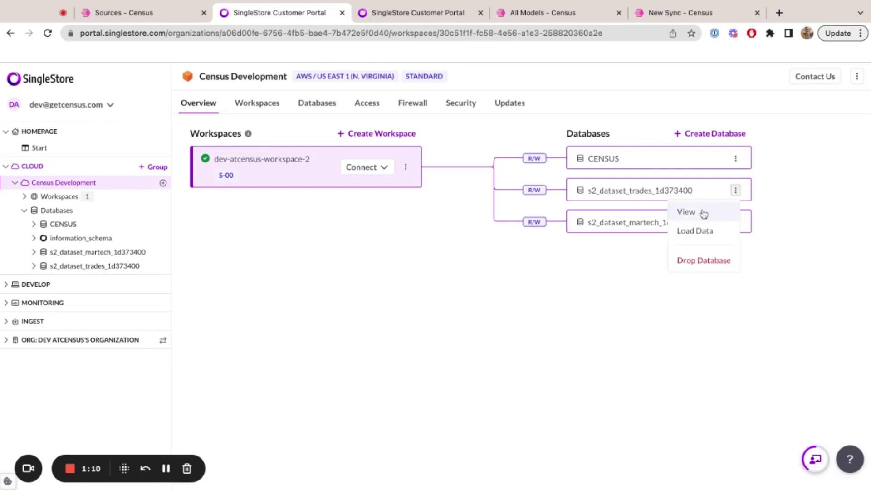
click(703, 213)
double_click(435, 80)
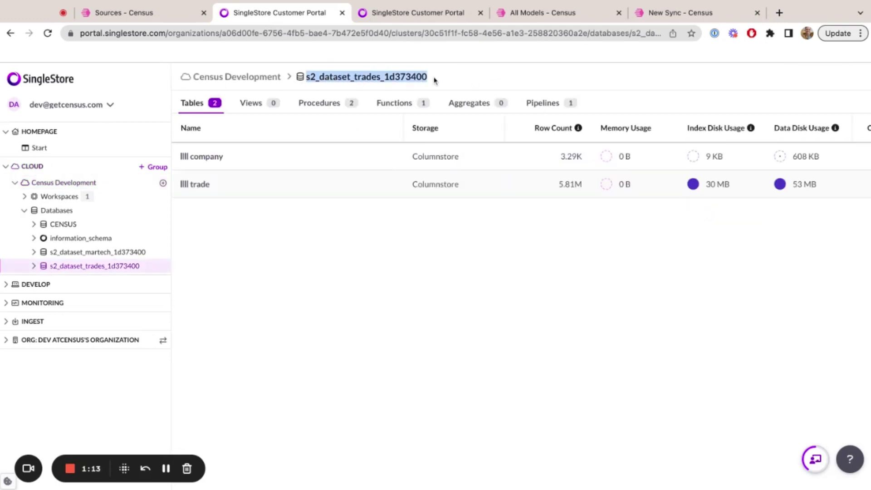
key(ctrl+c)
click(169, 16)
Step: Paste s2_dataset_trades_1d373400 into the Census Database Name field
click(189, 285)
key(ctrl+v)
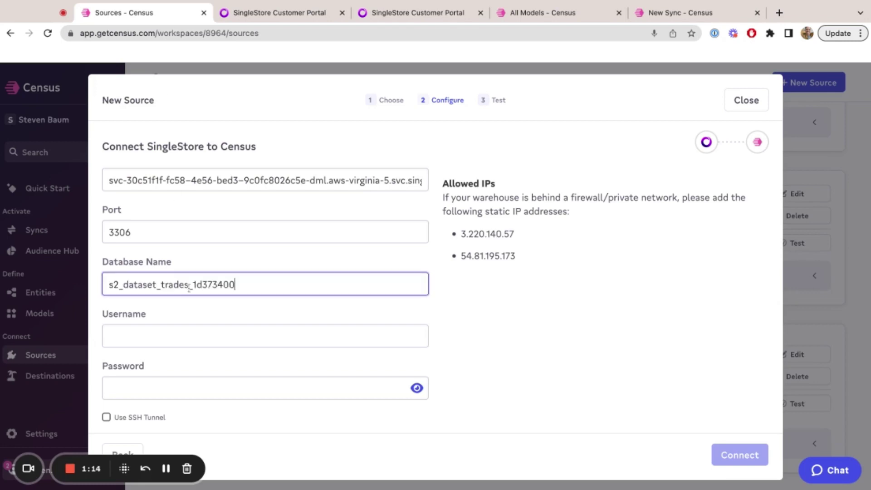
click(368, 319)
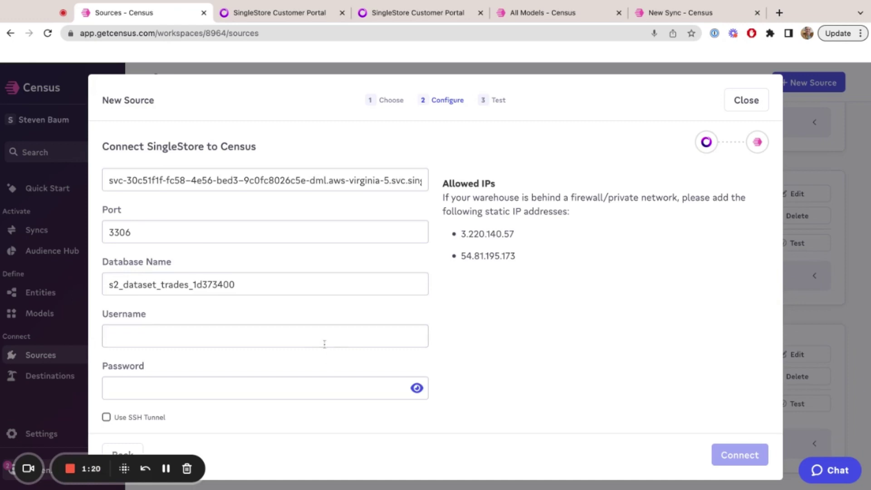
Step: Review the CREATE USER census_test and GRANT SELECT on s2_dataset_trades_1d373400.company statements
click(418, 14)
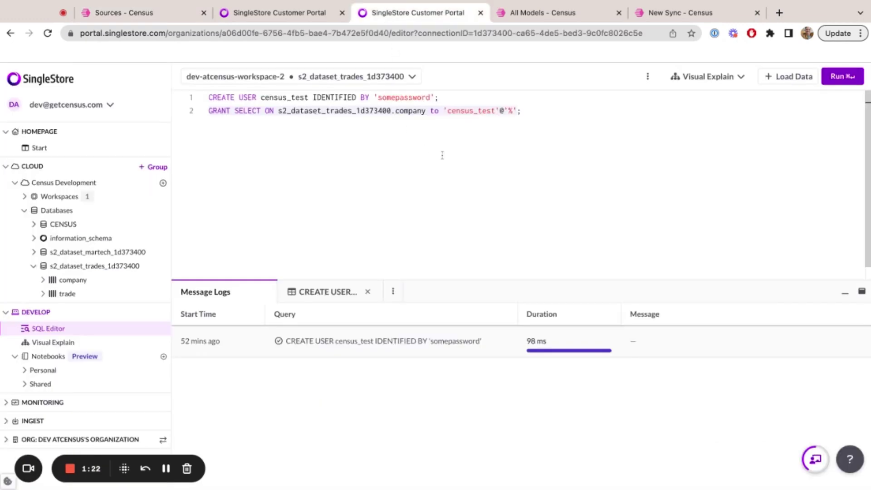
click(551, 118)
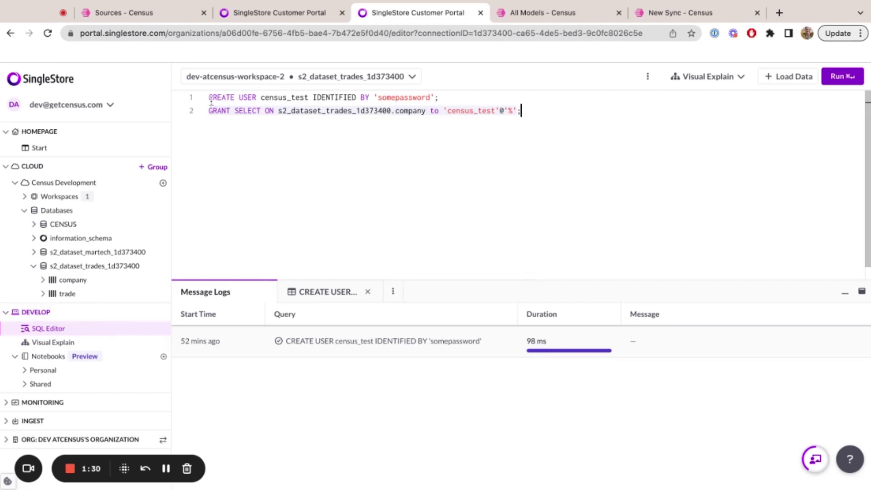
shift+click(278, 97)
click(277, 97)
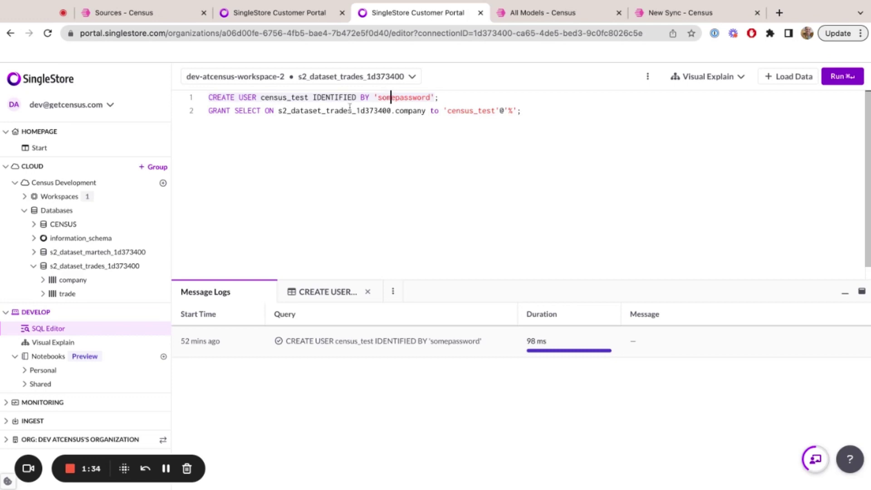
drag(235, 111, 396, 110)
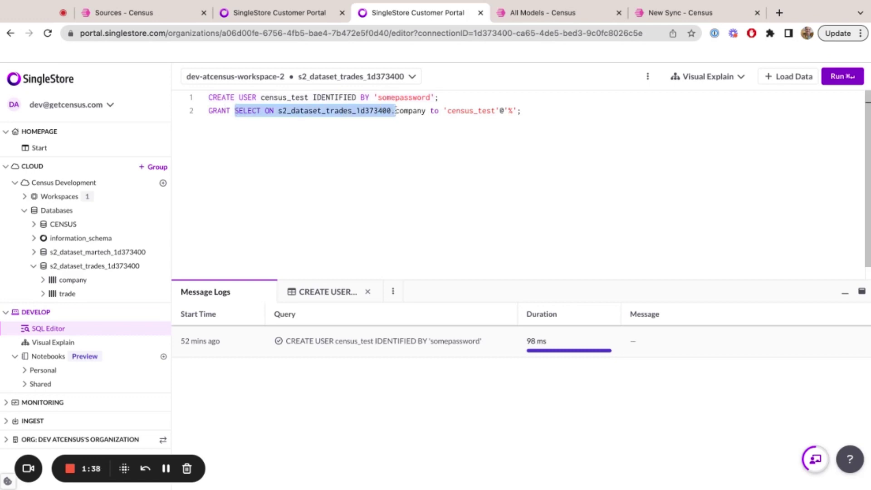
Step: Close the New Source setup to see Sample SingleStore Source listed as Healthy
key(super+2)
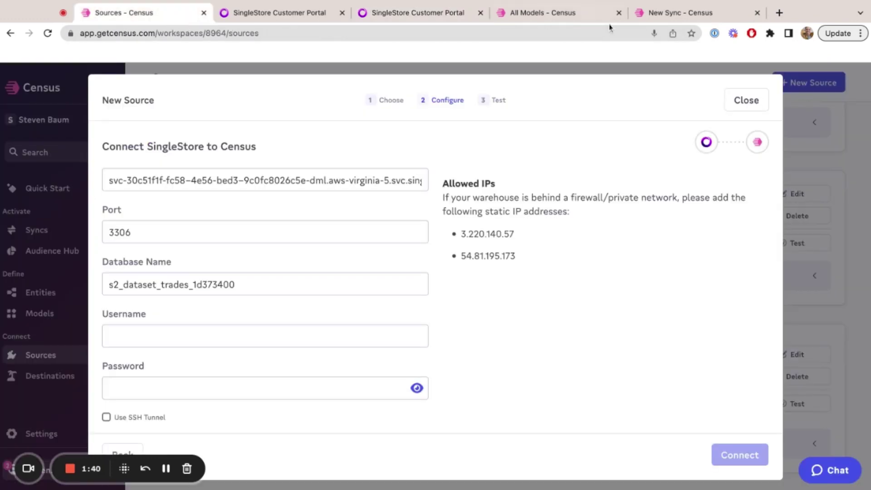
click(745, 99)
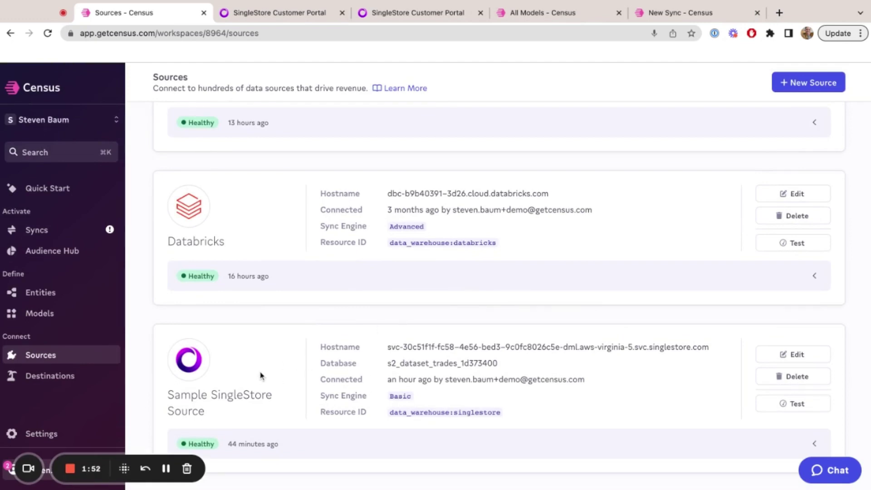
Step: Glance at the empty Models page, then return to the New Sync from the company table
click(585, 10)
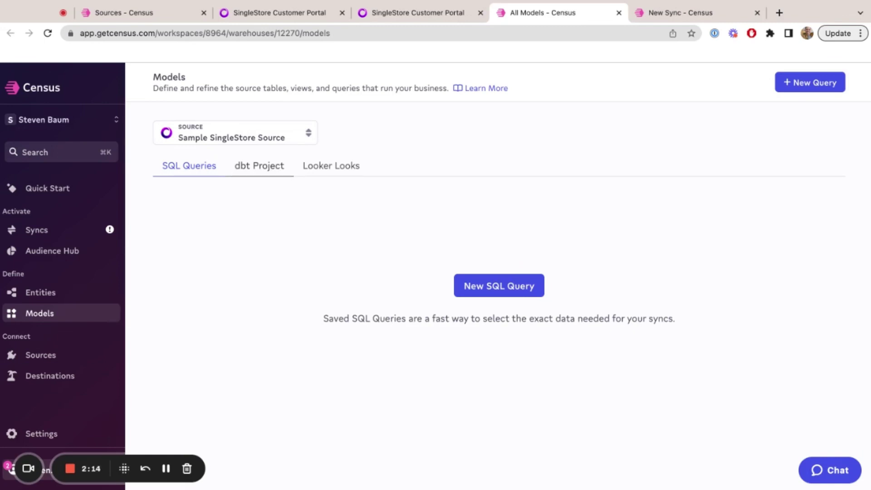
click(640, 13)
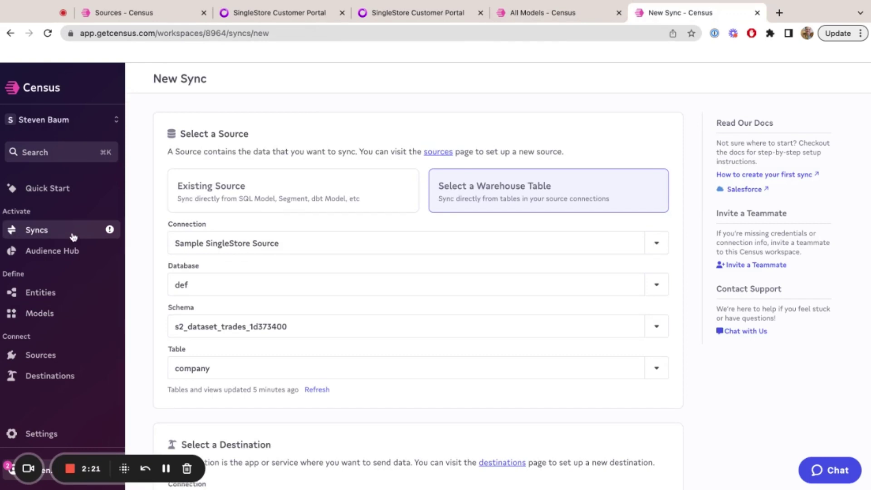
mouse_move(149, 207)
scroll(560, 143, down, 2)
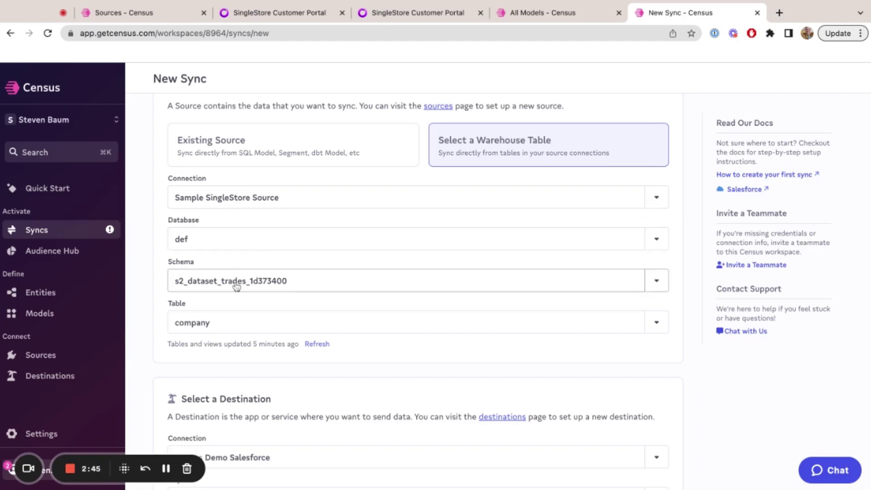
scroll(235, 286, down, 2)
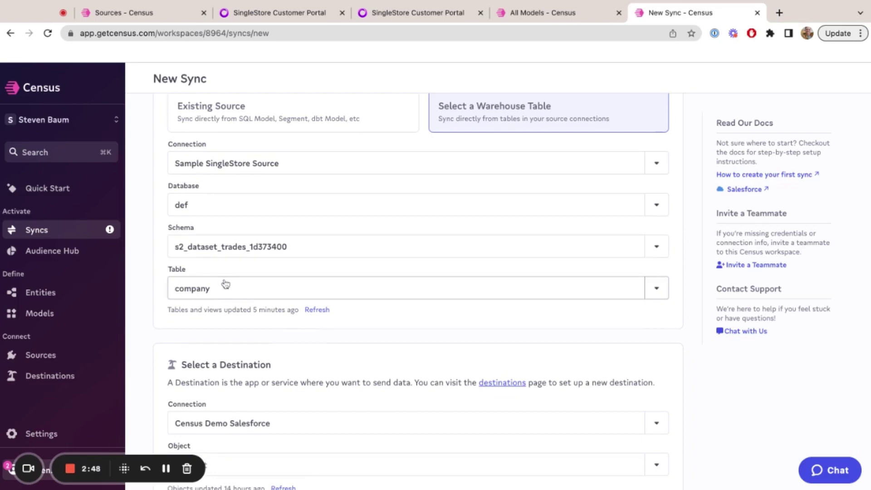
scroll(226, 284, down, 4)
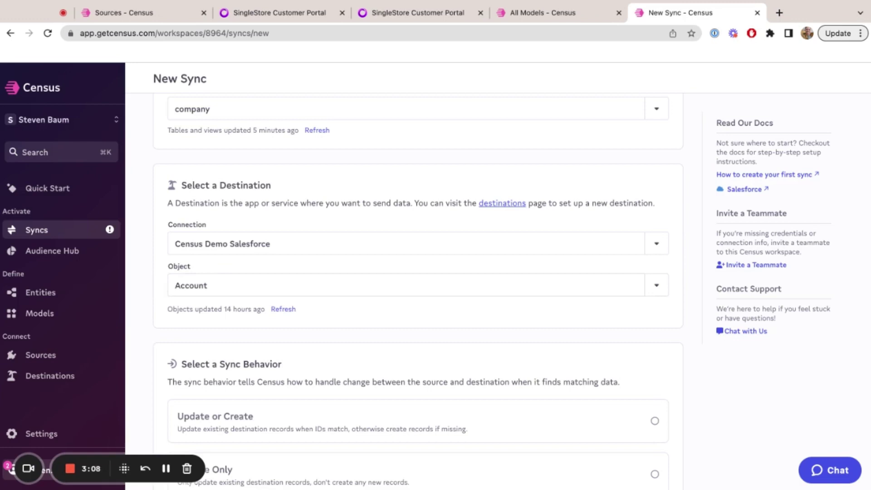
Step: Choose the Mirror sync behavior and scroll down to the sync key section
scroll(417, 318, down, 3)
click(177, 429)
scroll(174, 385, down, 1)
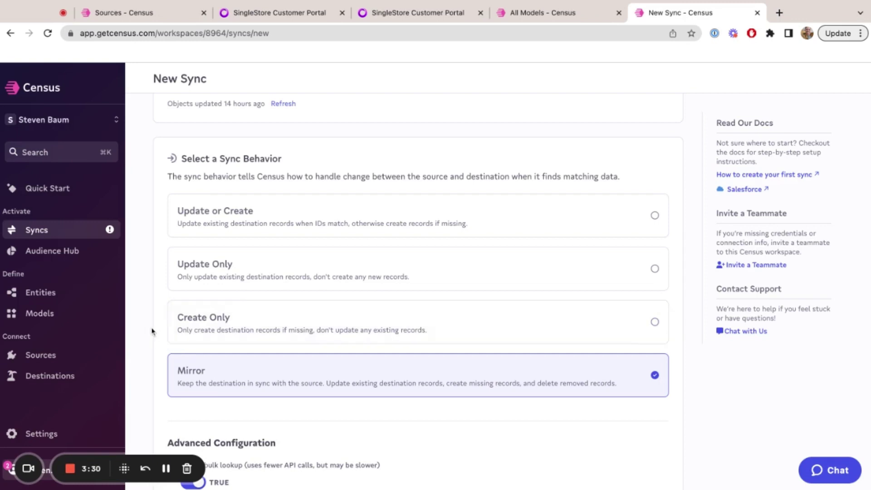
scroll(152, 331, down, 4)
scroll(152, 332, down, 5)
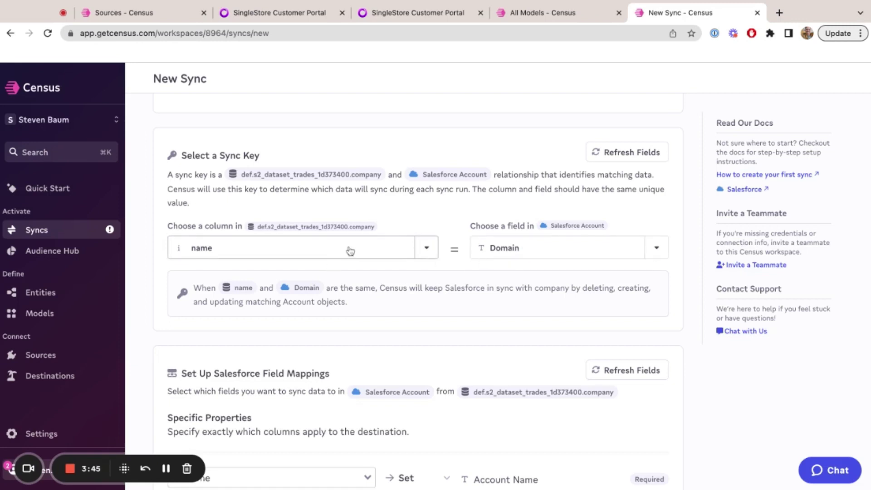
scroll(351, 251, down, 5)
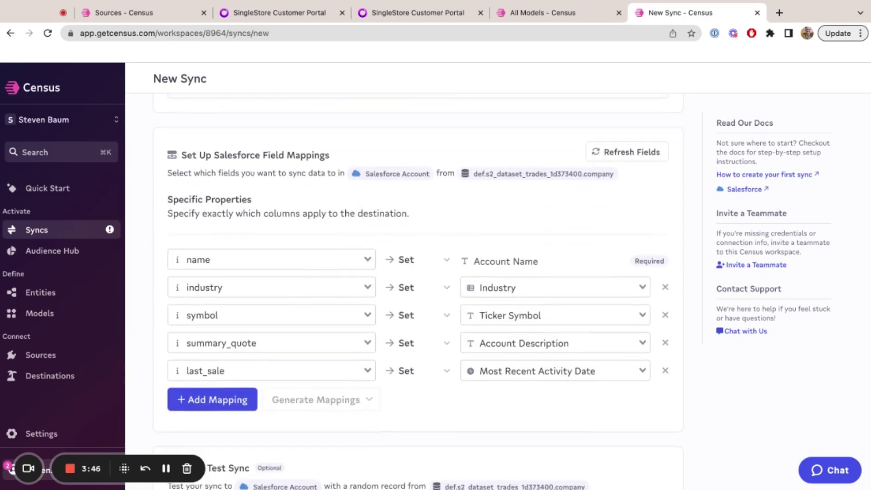
scroll(316, 231, down, 1)
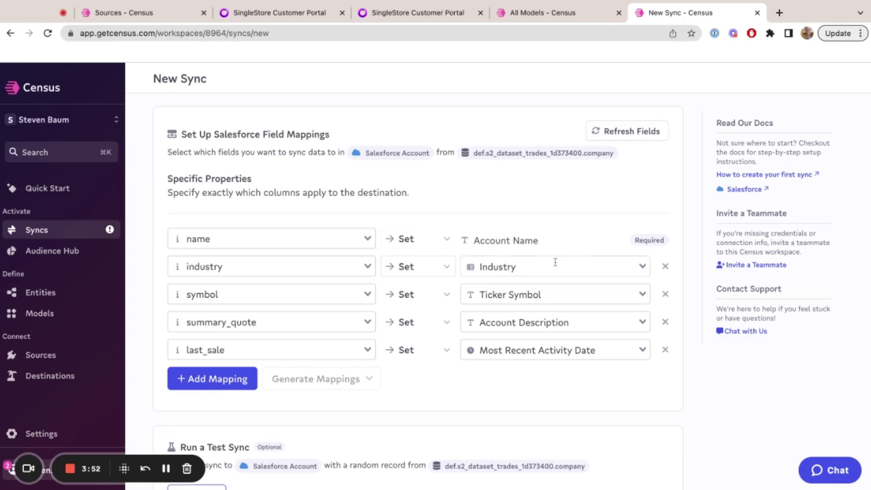
click(329, 266)
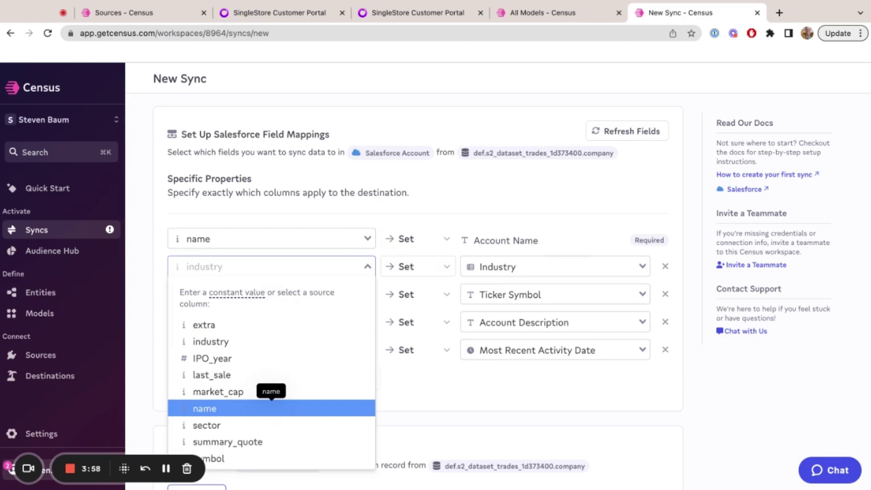
click(562, 266)
scroll(564, 344, down, 5)
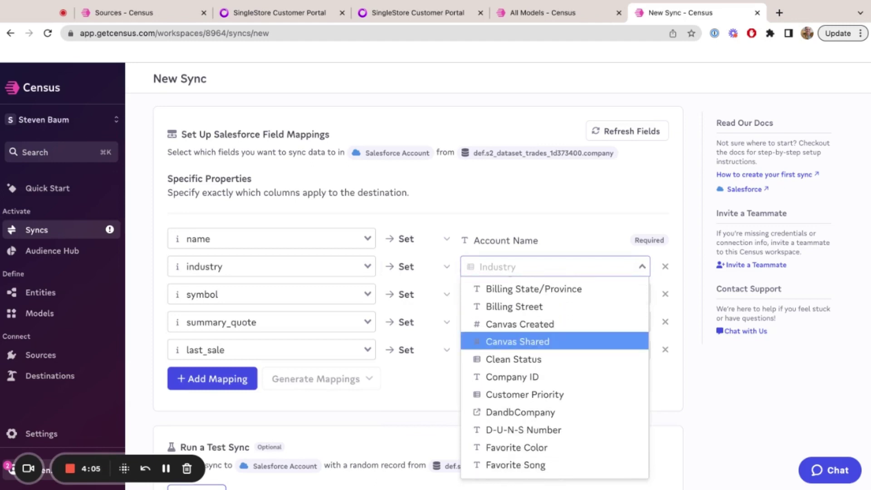
click(429, 399)
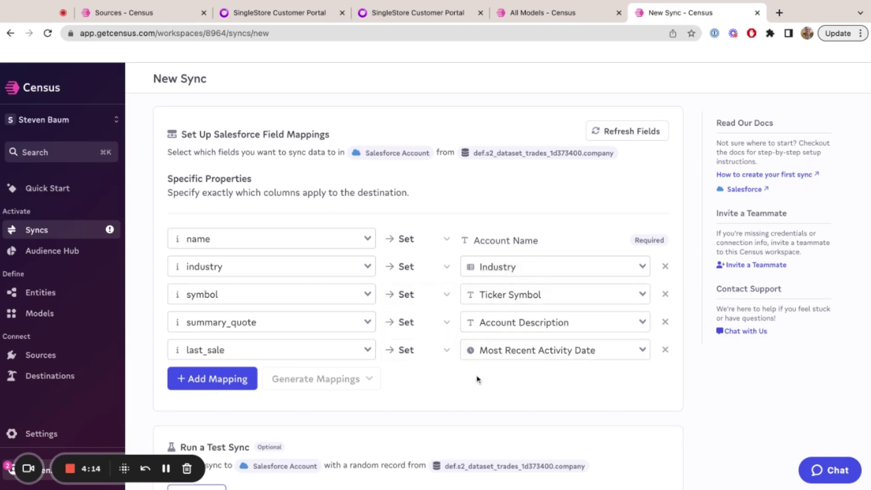
scroll(514, 234, down, 3)
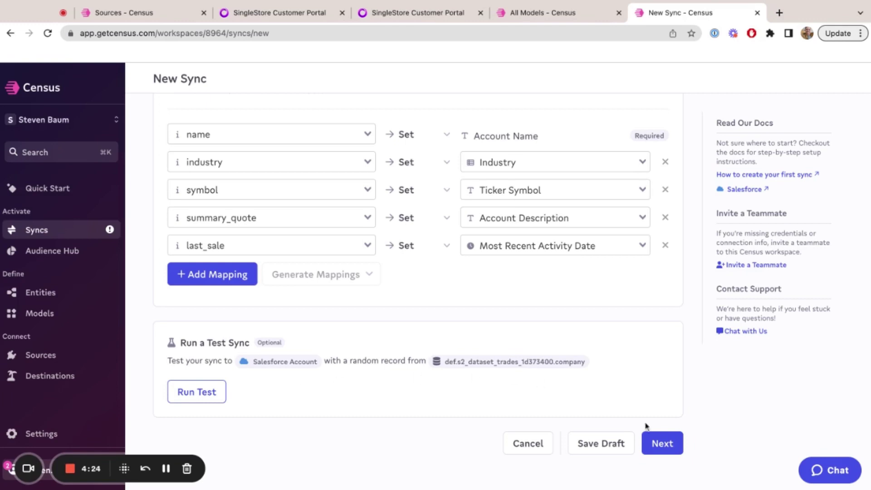
Step: Confirm the details and create the company-to-Salesforce Account mirror sync
click(670, 446)
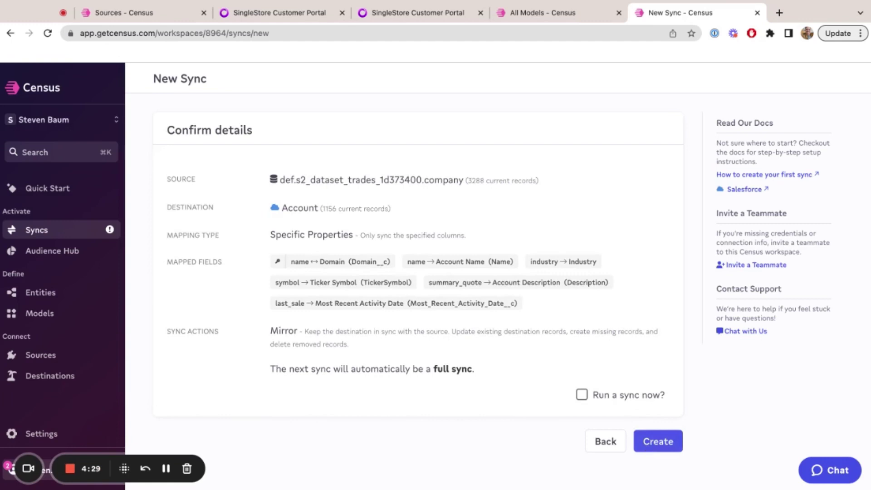
click(657, 441)
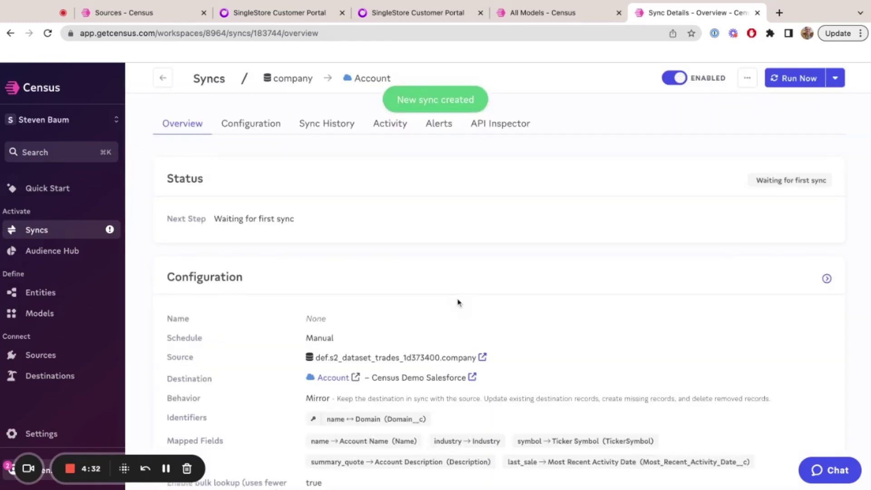
Step: Review the sync's Configuration settings, cancelling the Edit Schedule dialog so the trigger stays Not Scheduled
click(266, 127)
scroll(306, 274, down, 2)
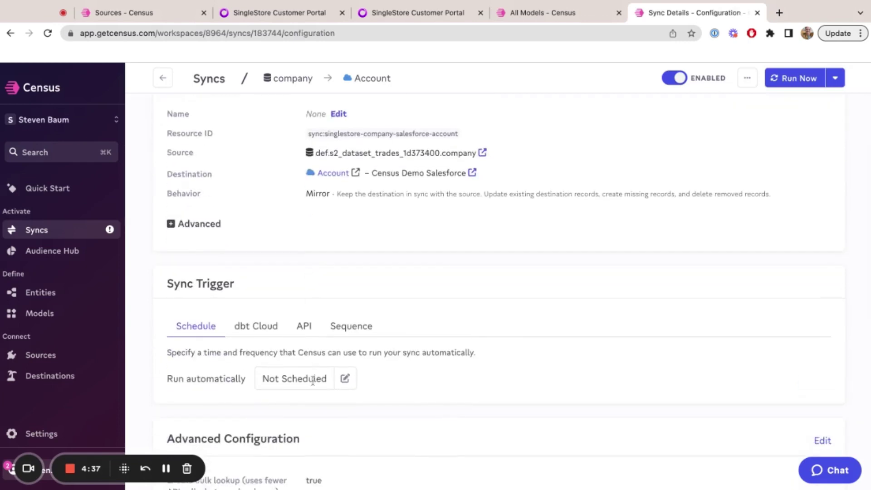
click(343, 378)
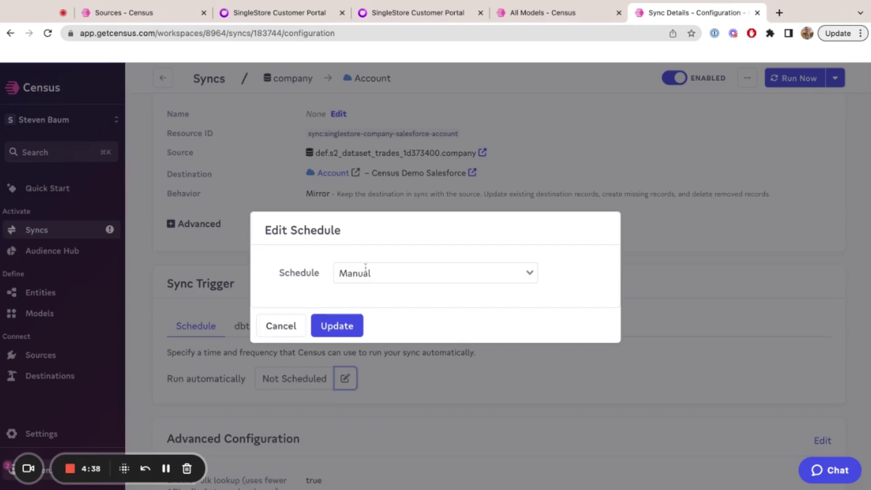
click(284, 325)
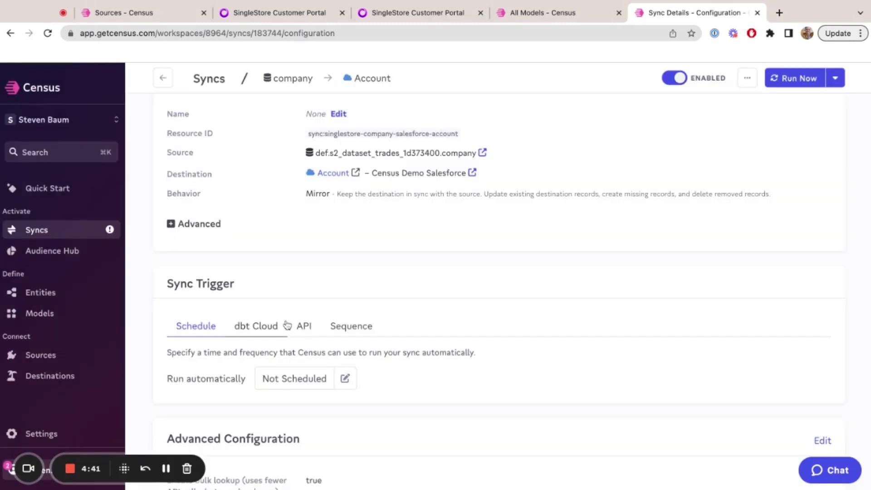
scroll(344, 331, down, 8)
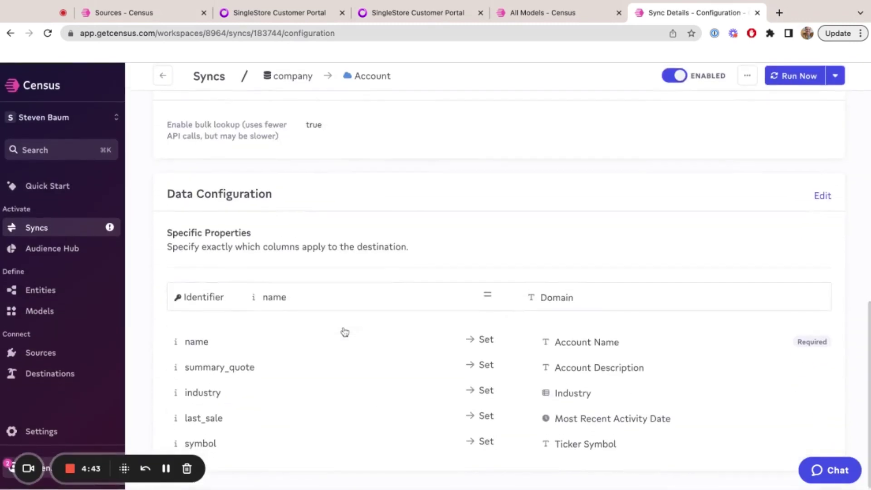
scroll(343, 331, up, 6)
scroll(317, 289, up, 3)
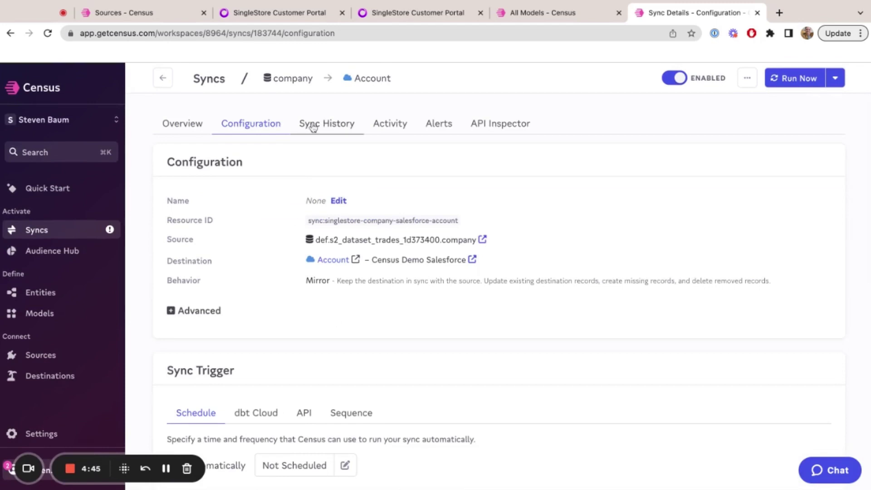